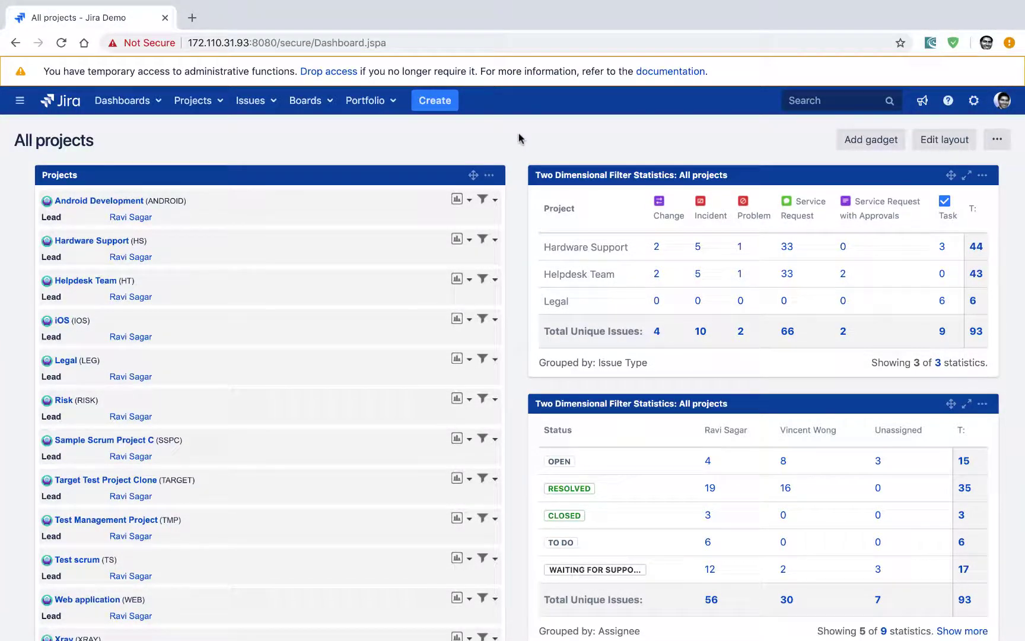
Step: Go to the Manage add-ons administration page via the admin search for 'mana'
{"action": "key", "text": "period"}
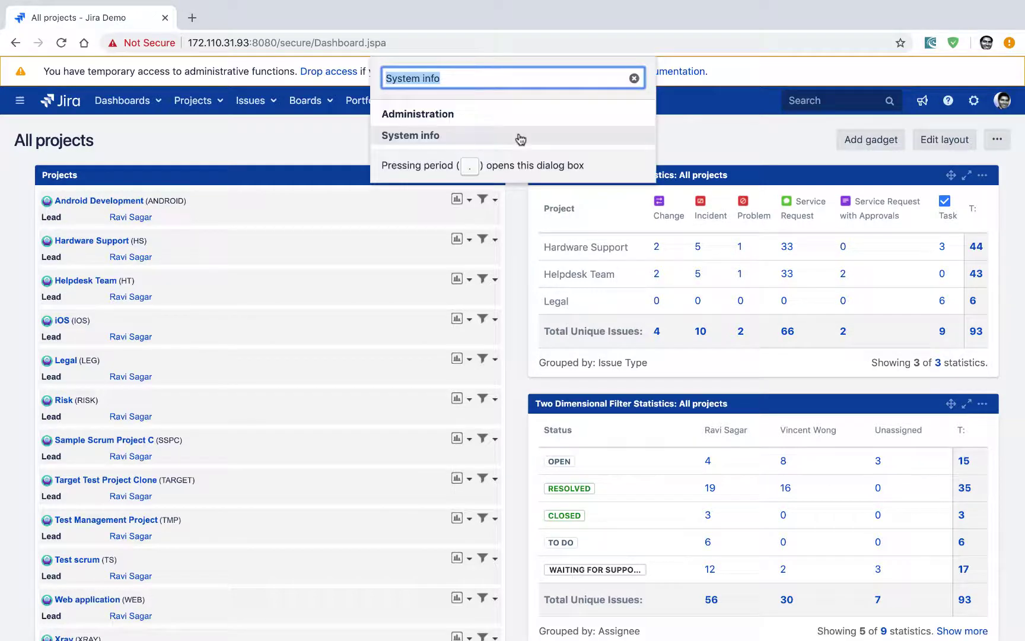
{"action": "type", "text": "mana"}
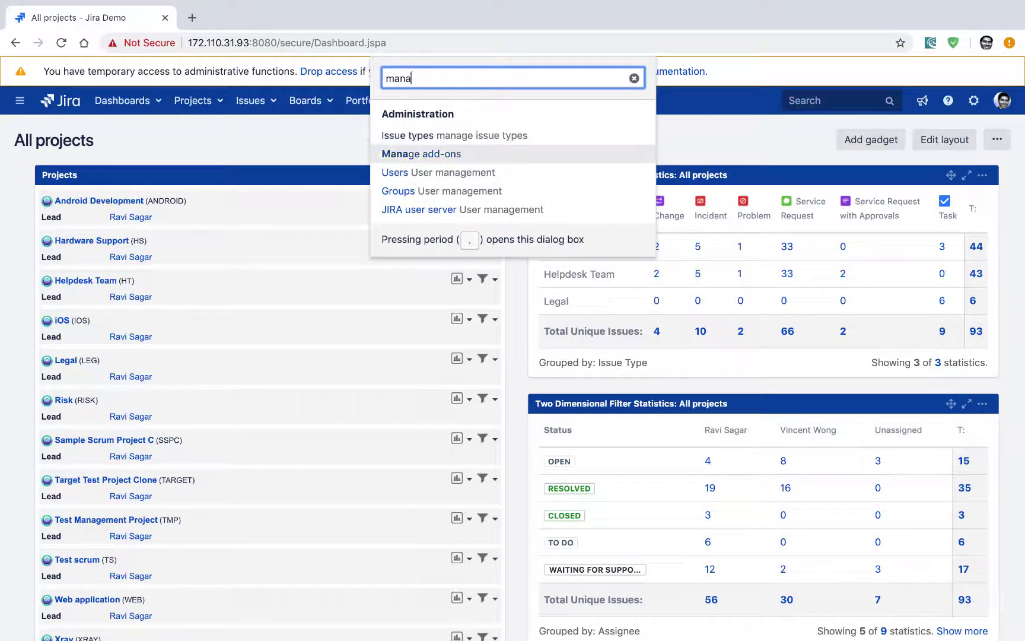
{"action": "key", "text": "Return"}
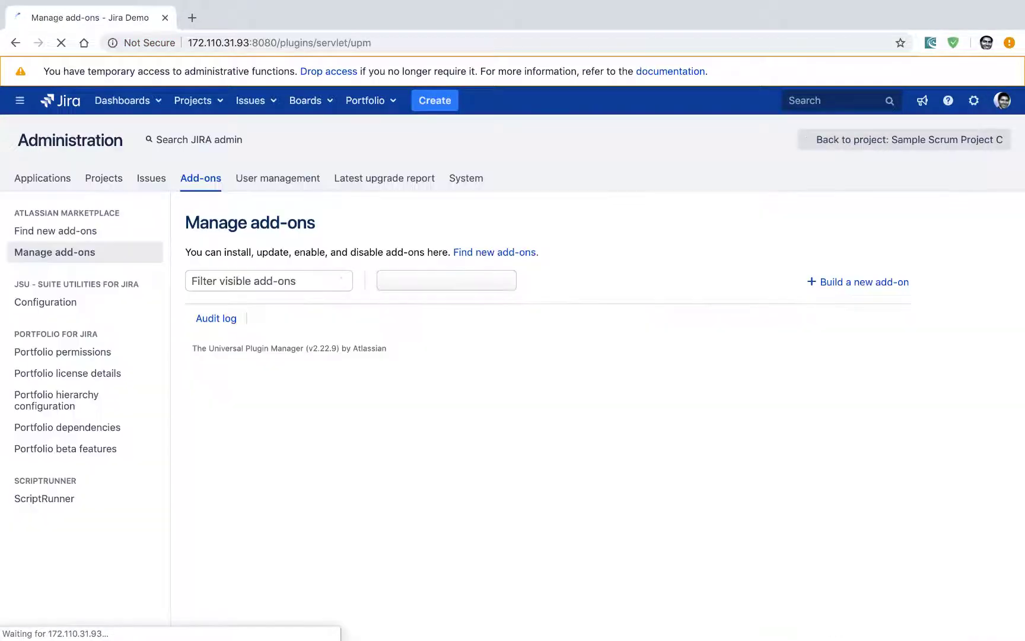
Step: Search the Atlassian Marketplace under Find new add-ons for 'structure'
{"action": "left_click", "coordinate": [51, 231]}
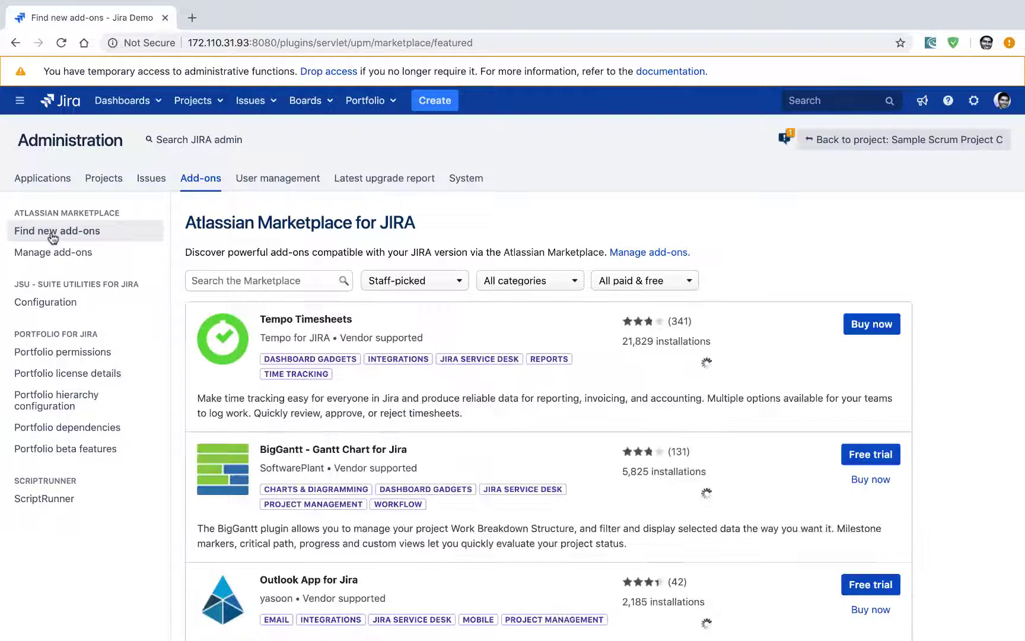
{"action": "scroll", "coordinate": [203, 393], "scroll_direction": "down", "scroll_amount": 3}
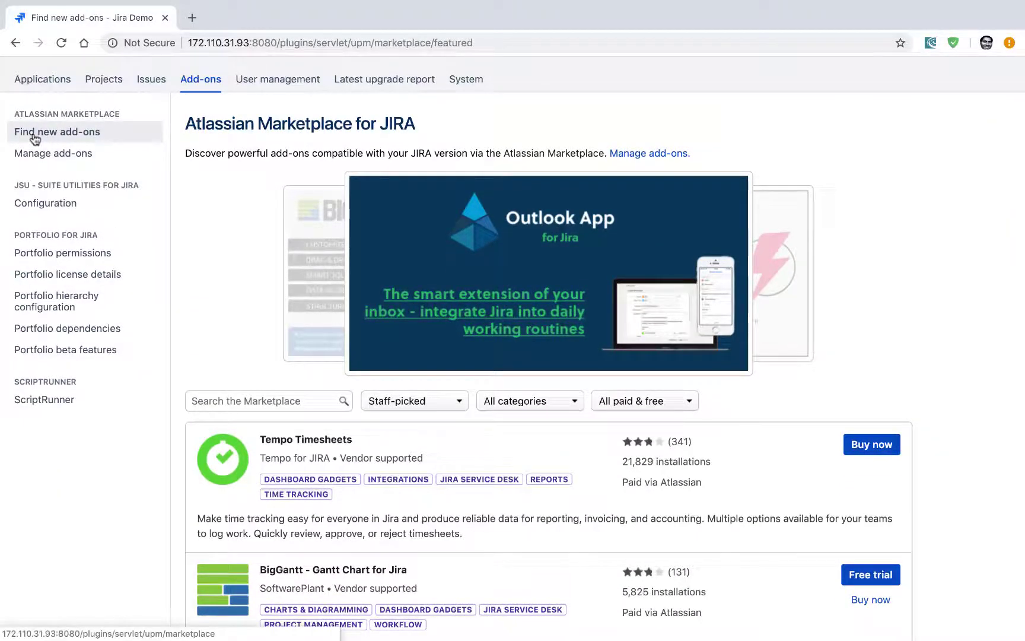
{"action": "left_click", "coordinate": [245, 401]}
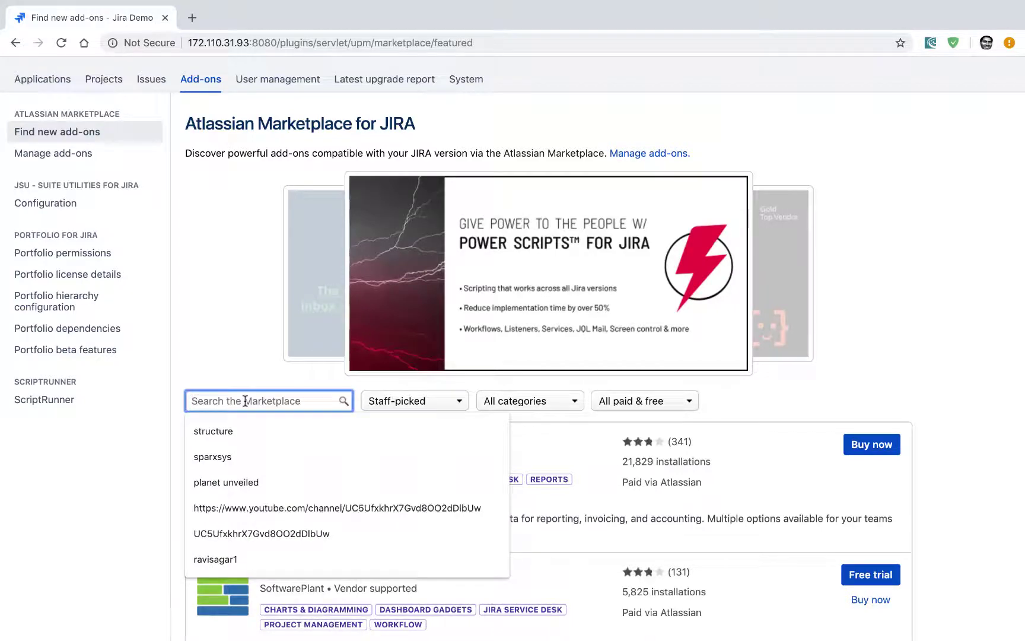
{"action": "key", "text": "Down"}
{"action": "key", "text": "Return"}
{"action": "key", "text": "Return"}
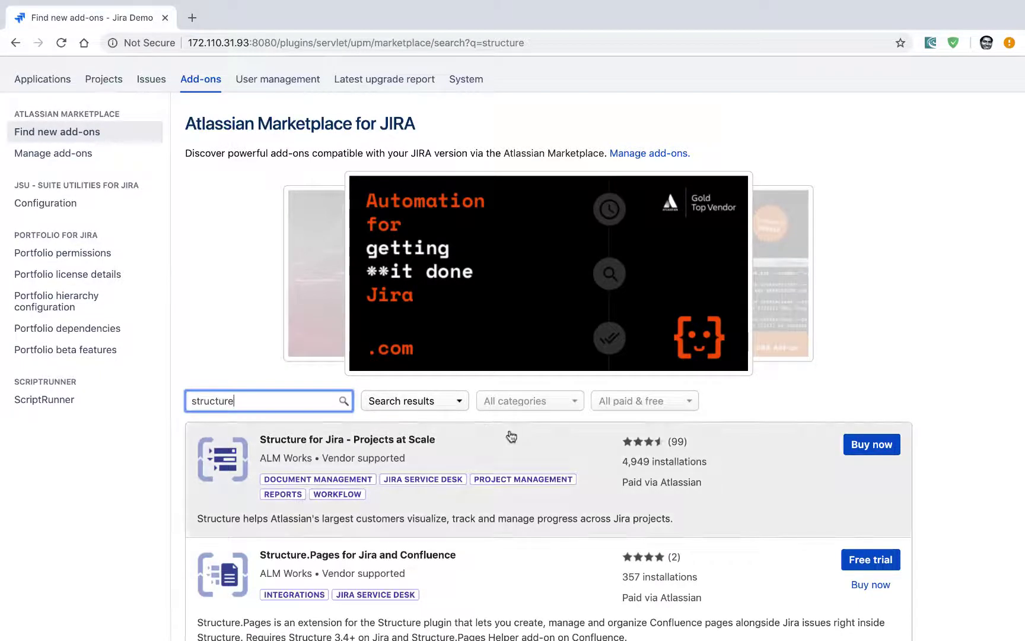
Step: Expand the Structure for Jira - Projects at Scale result to see version 5.2.0 and its Commercial License
{"action": "scroll", "coordinate": [512, 436], "scroll_direction": "down", "scroll_amount": 3}
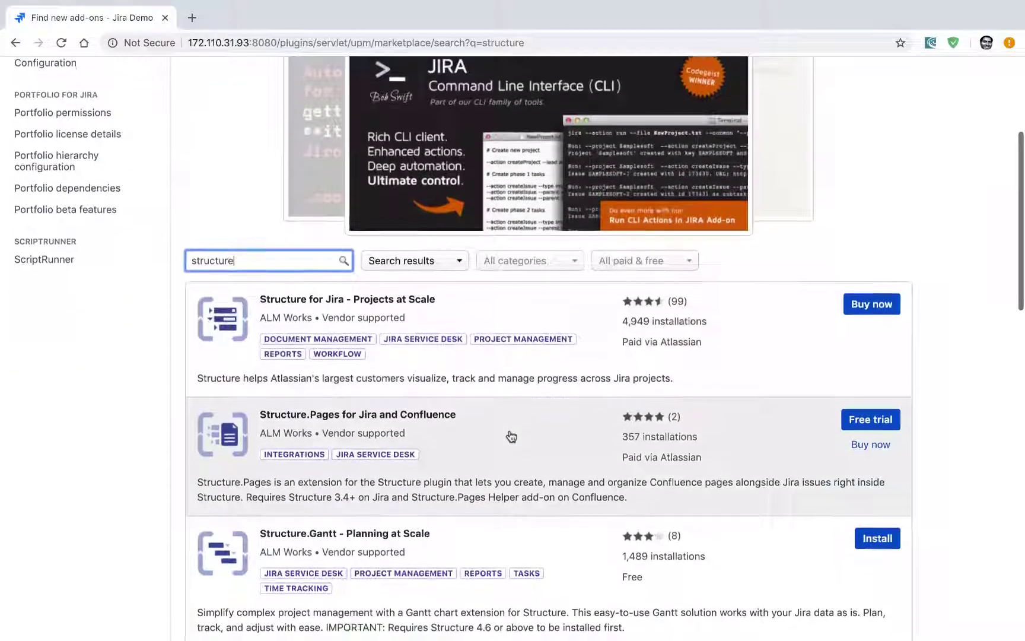
{"action": "scroll", "coordinate": [512, 436], "scroll_direction": "down", "scroll_amount": 2}
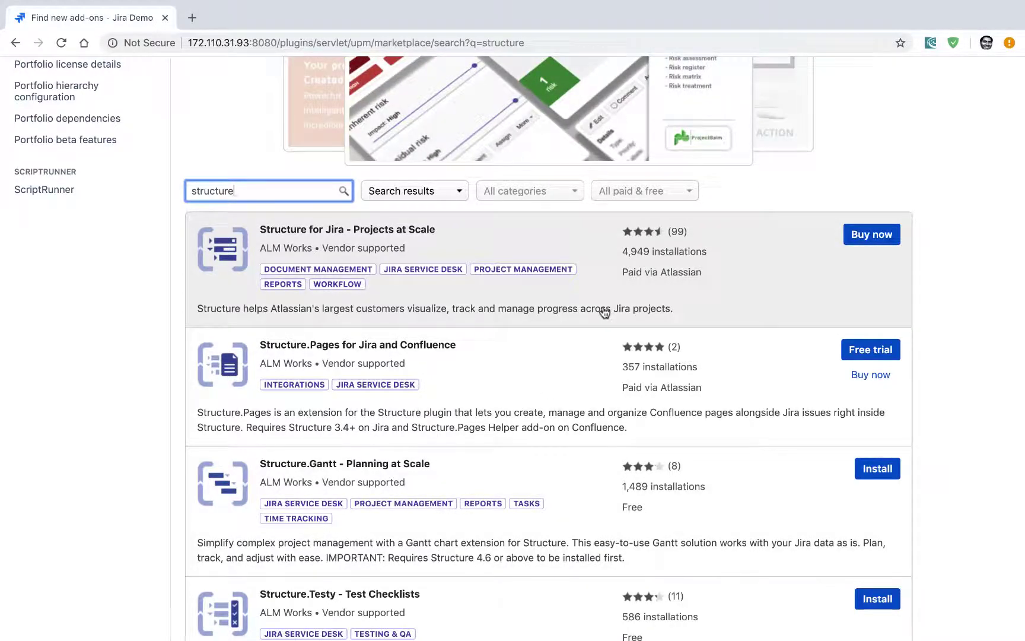
{"action": "left_click", "coordinate": [602, 312]}
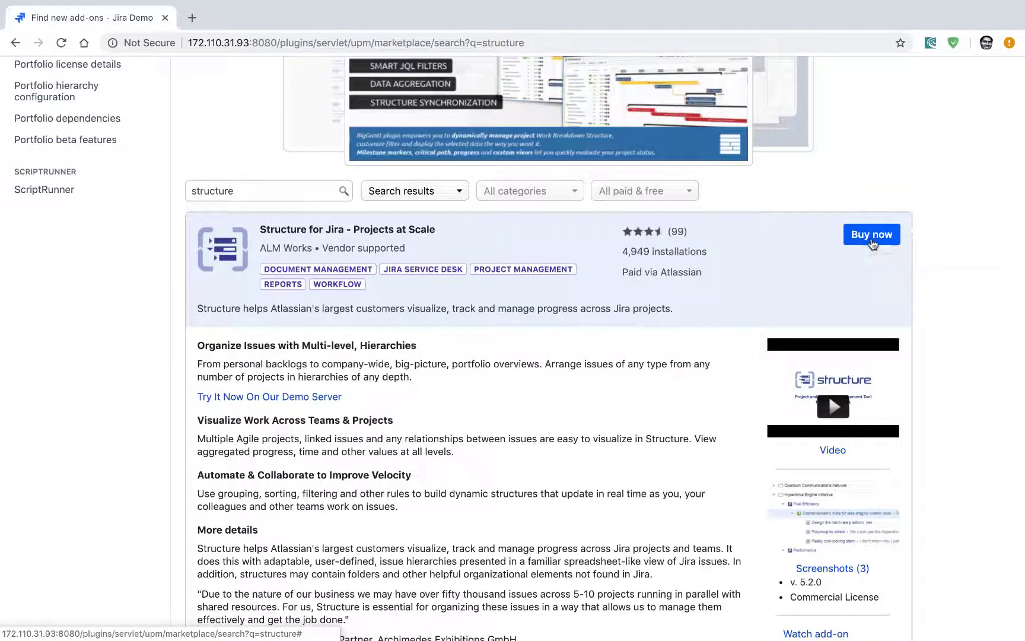
Step: Install Structure for Jira through Buy now, then return from the atlassian.com purchase page to the results
{"action": "left_click", "coordinate": [872, 237]}
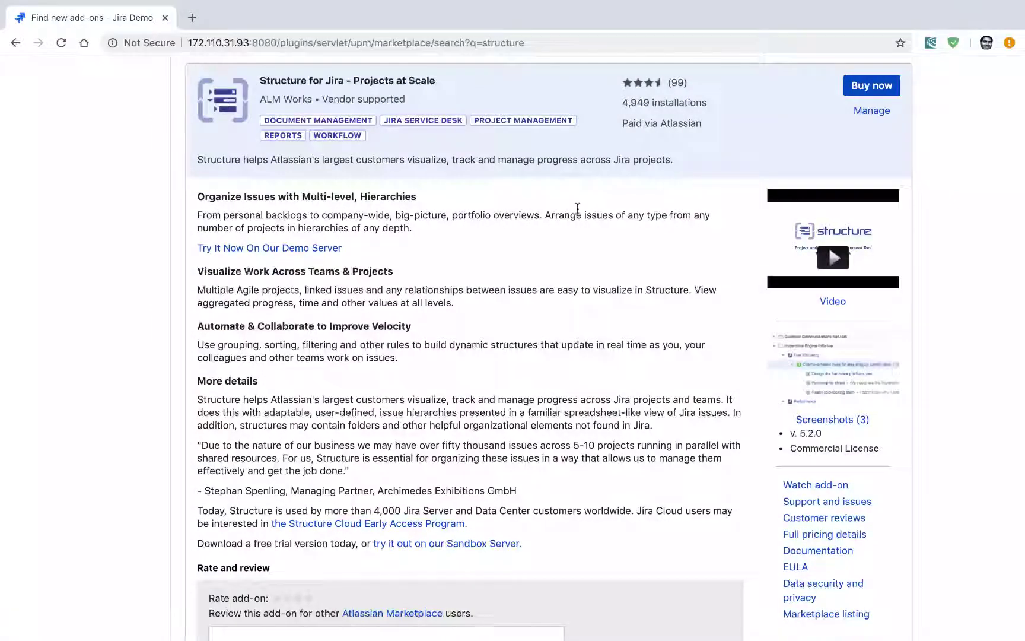
{"action": "scroll", "coordinate": [577, 208], "scroll_direction": "down", "scroll_amount": 5}
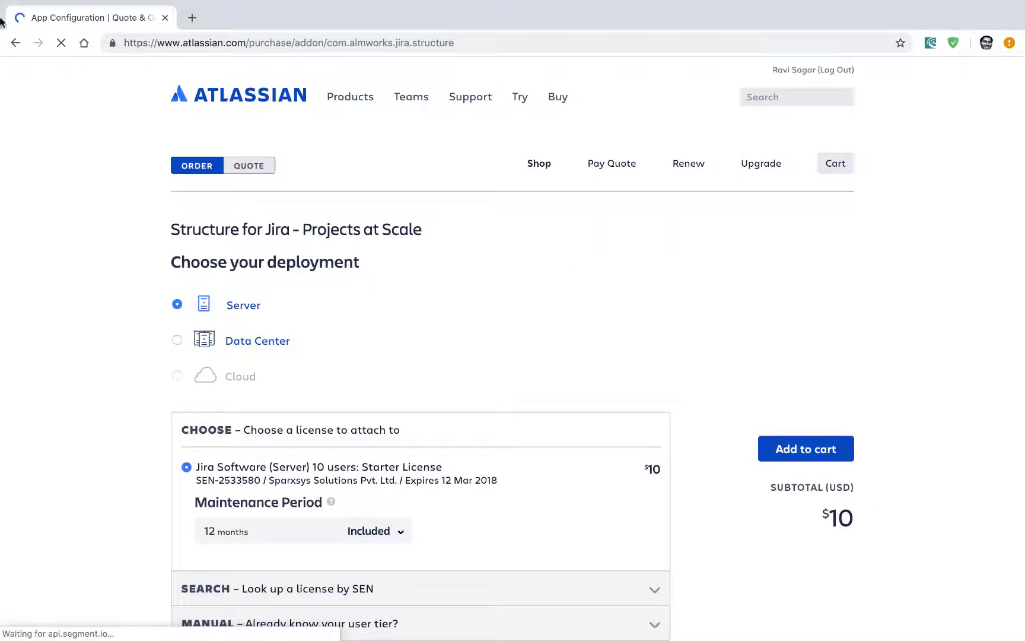
{"action": "left_click", "coordinate": [14, 41]}
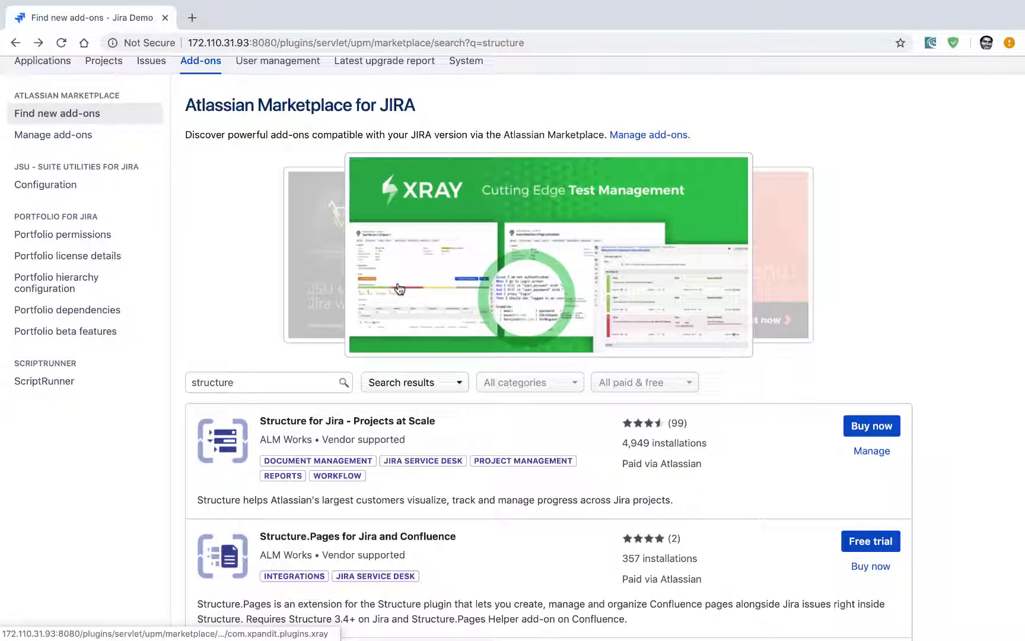
Step: Check that the installed Structure add-on has a valid Evaluation, Unlimited-user license expiring 12/Feb/19
{"action": "left_click", "coordinate": [57, 144]}
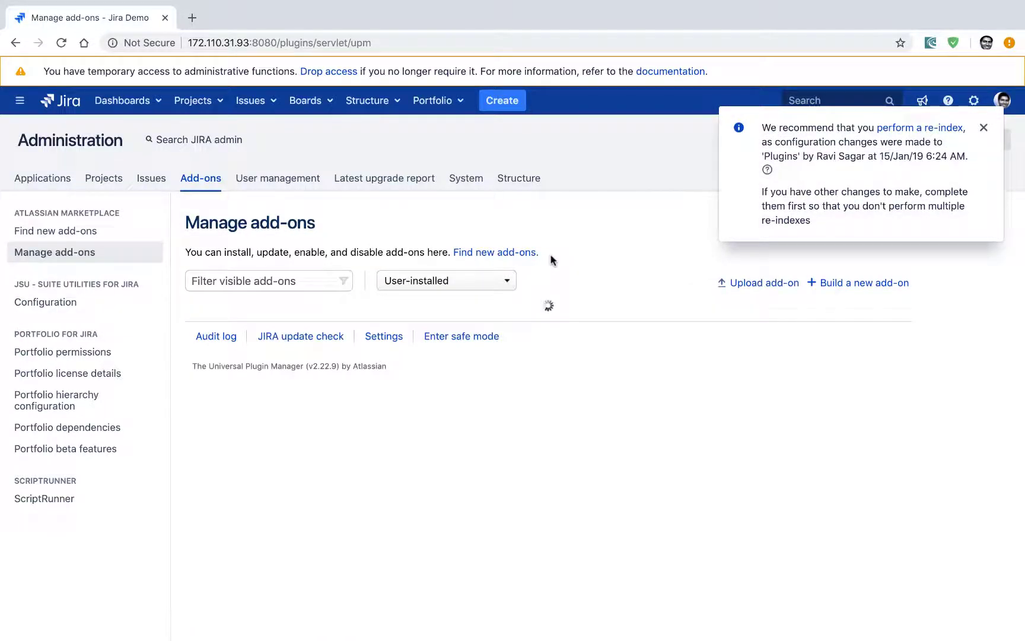
{"action": "scroll", "coordinate": [550, 260], "scroll_direction": "down", "scroll_amount": 2}
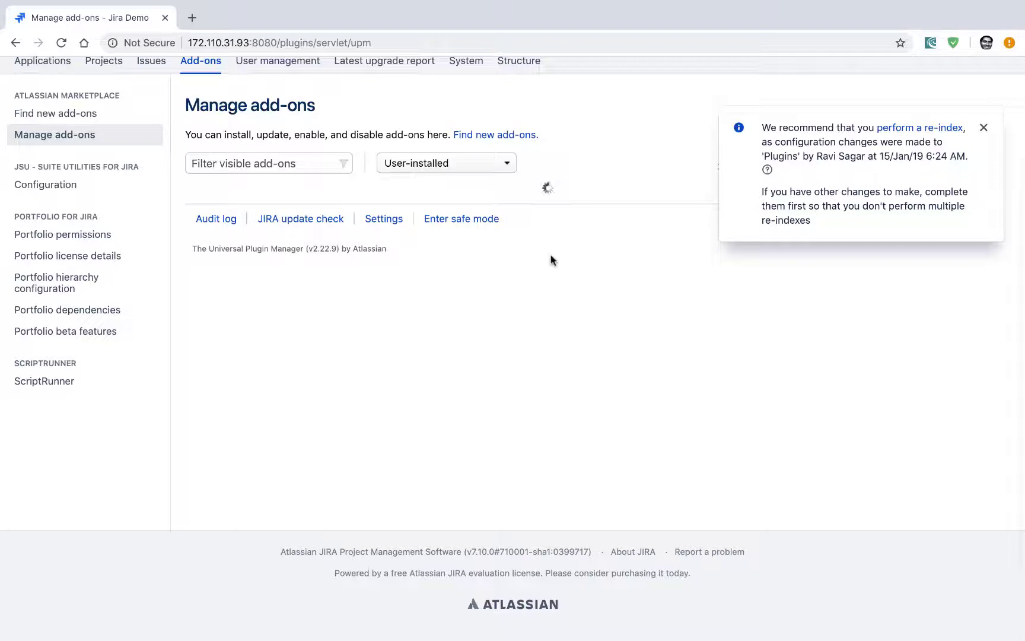
{"action": "left_click", "coordinate": [985, 129]}
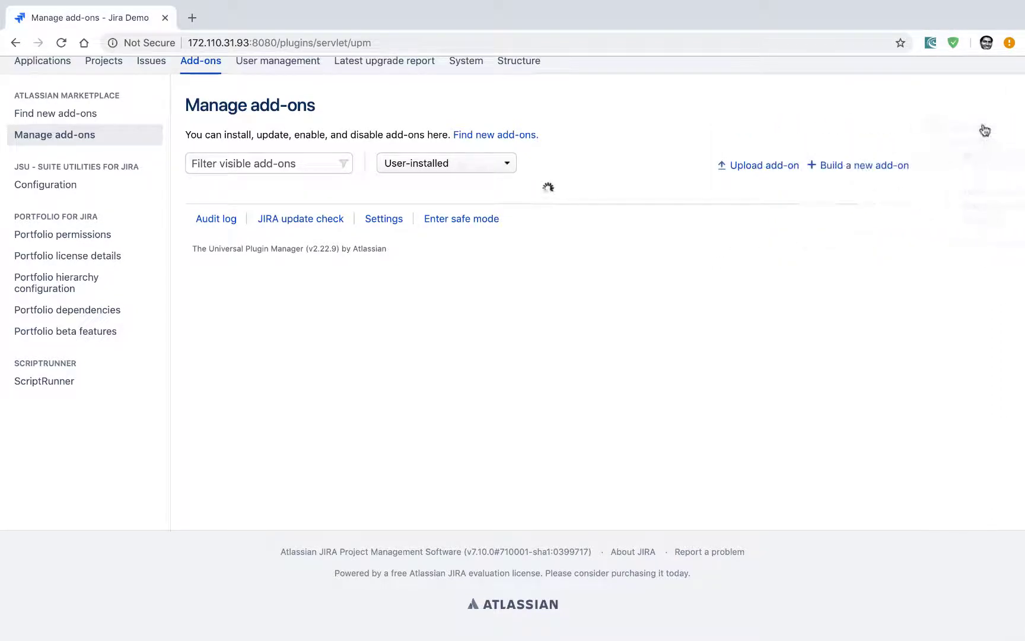
{"action": "scroll", "coordinate": [410, 193], "scroll_direction": "down", "scroll_amount": 11}
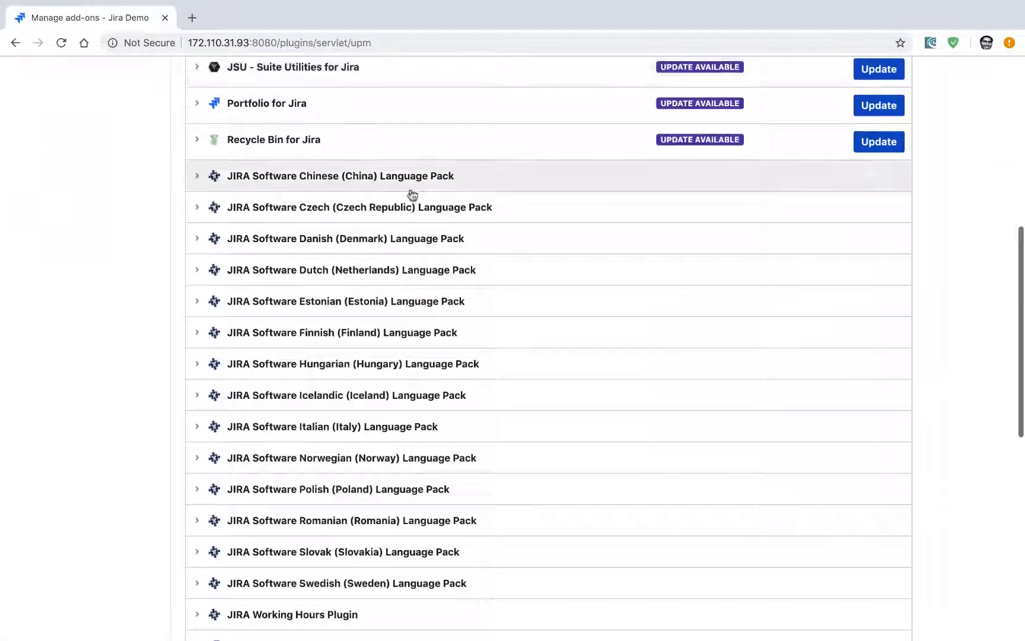
{"action": "left_click", "coordinate": [281, 502]}
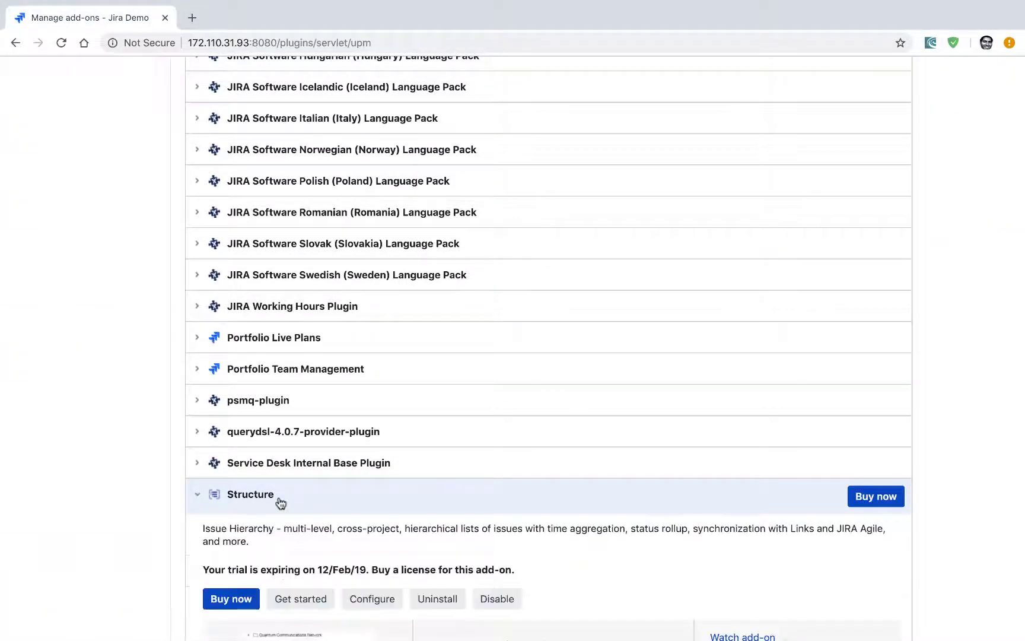
{"action": "scroll", "coordinate": [281, 502], "scroll_direction": "down", "scroll_amount": 5}
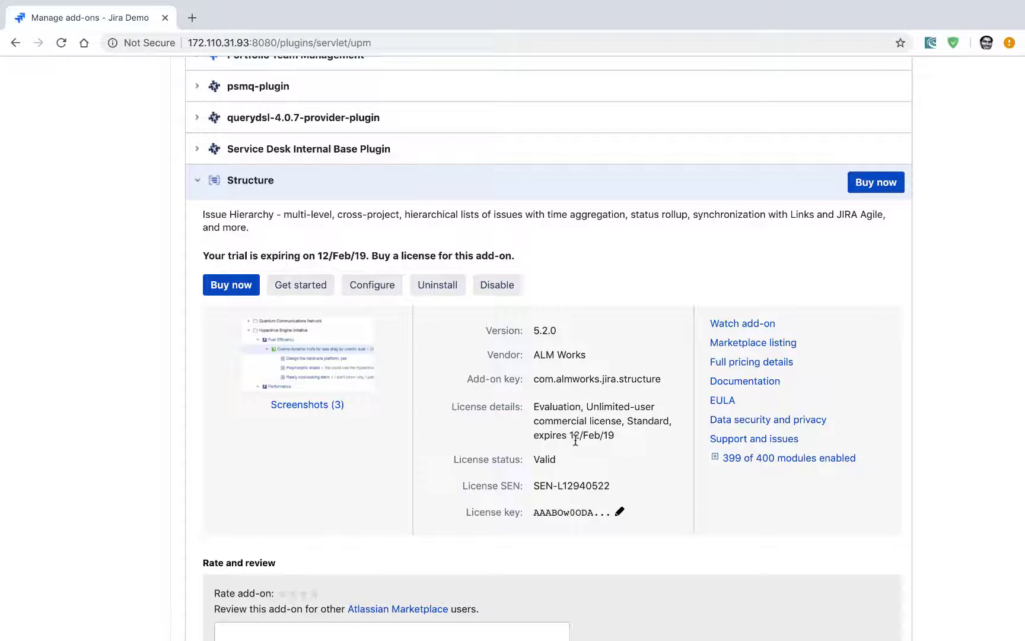
{"action": "scroll", "coordinate": [575, 441], "scroll_direction": "up", "scroll_amount": 15}
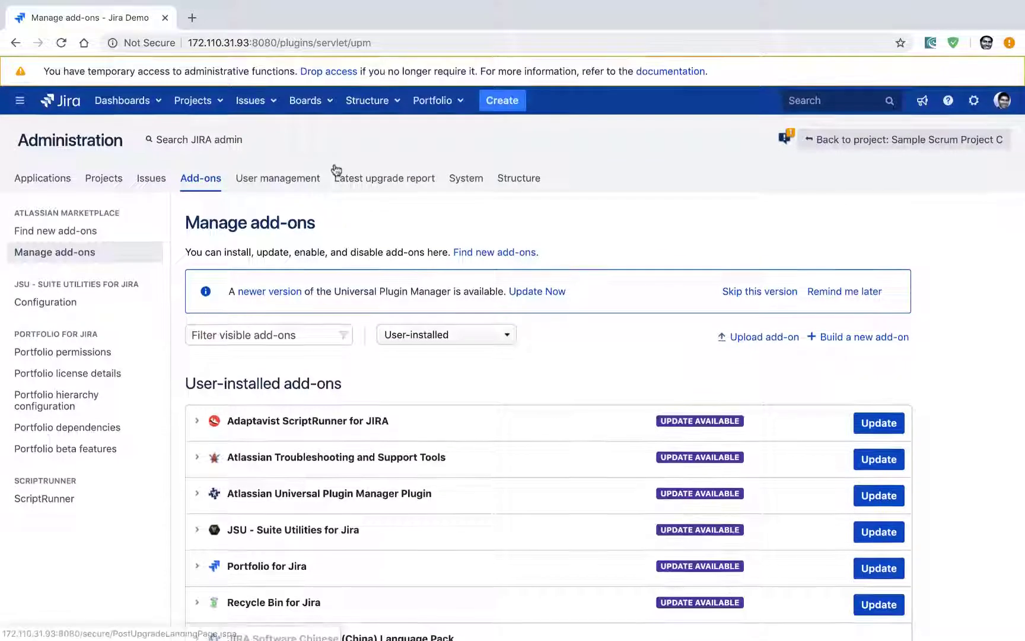
Step: Choose Get Started from the Structure menu in the top navigation bar
{"action": "left_click", "coordinate": [397, 113]}
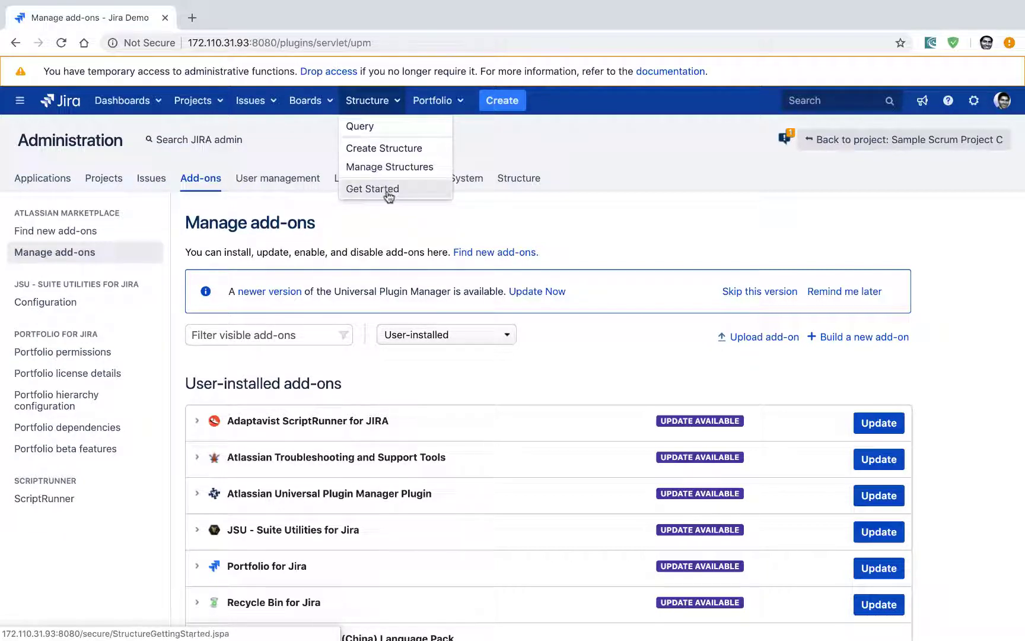
{"action": "left_click", "coordinate": [388, 190]}
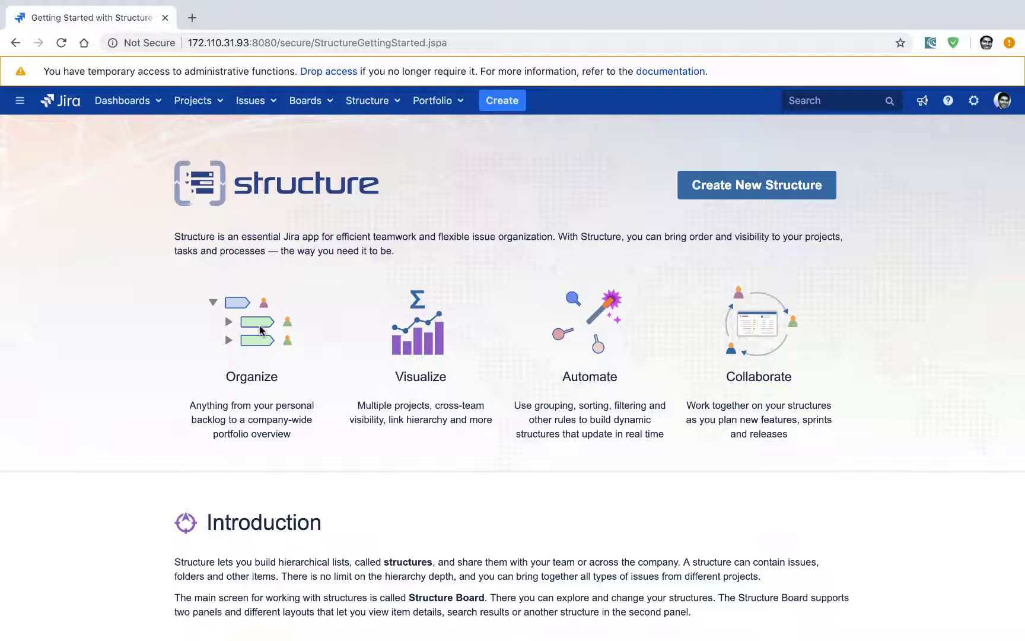
{"action": "scroll", "coordinate": [464, 478], "scroll_direction": "down", "scroll_amount": 5}
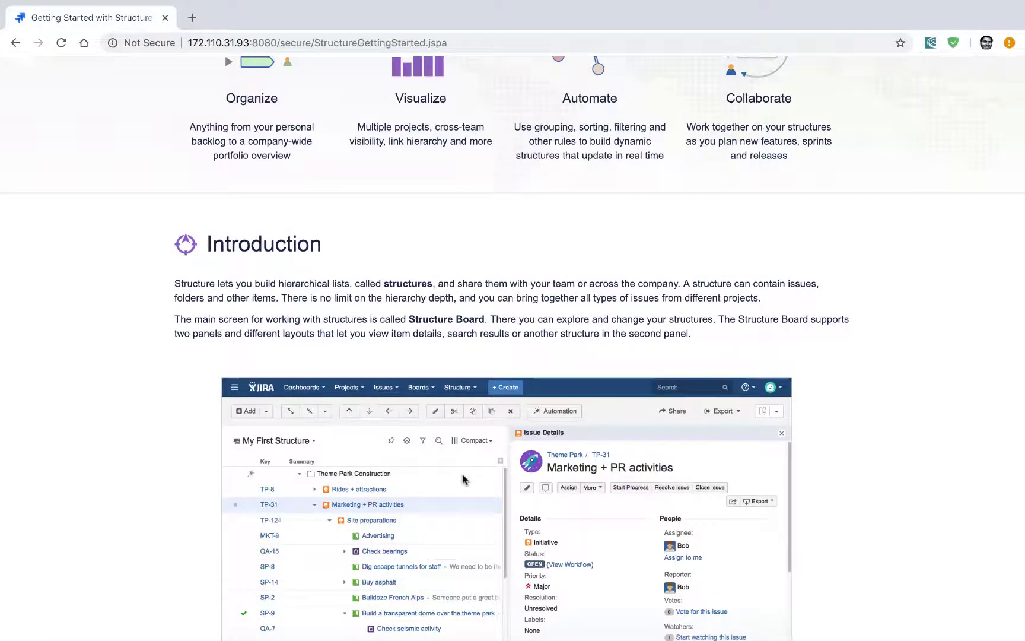
{"action": "scroll", "coordinate": [463, 478], "scroll_direction": "down", "scroll_amount": 6}
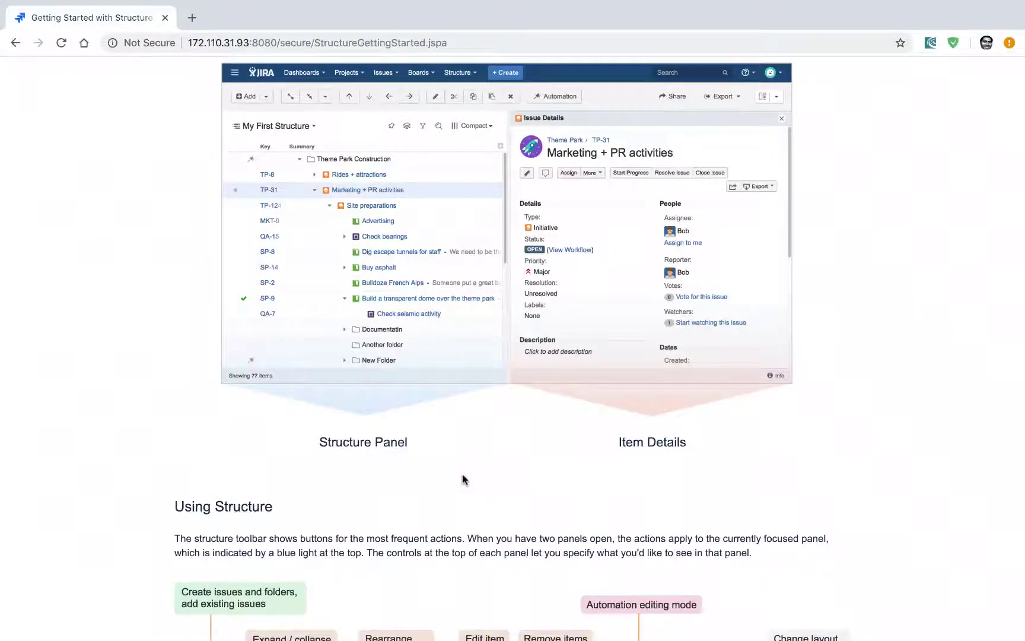
{"action": "scroll", "coordinate": [463, 479], "scroll_direction": "down", "scroll_amount": 5}
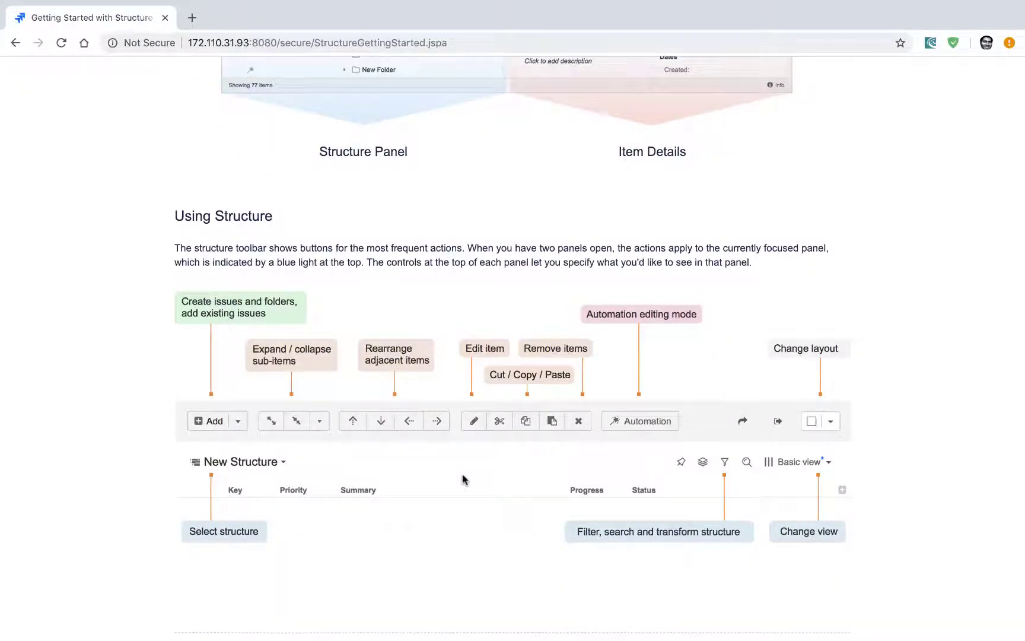
{"action": "scroll", "coordinate": [462, 479], "scroll_direction": "down", "scroll_amount": 7}
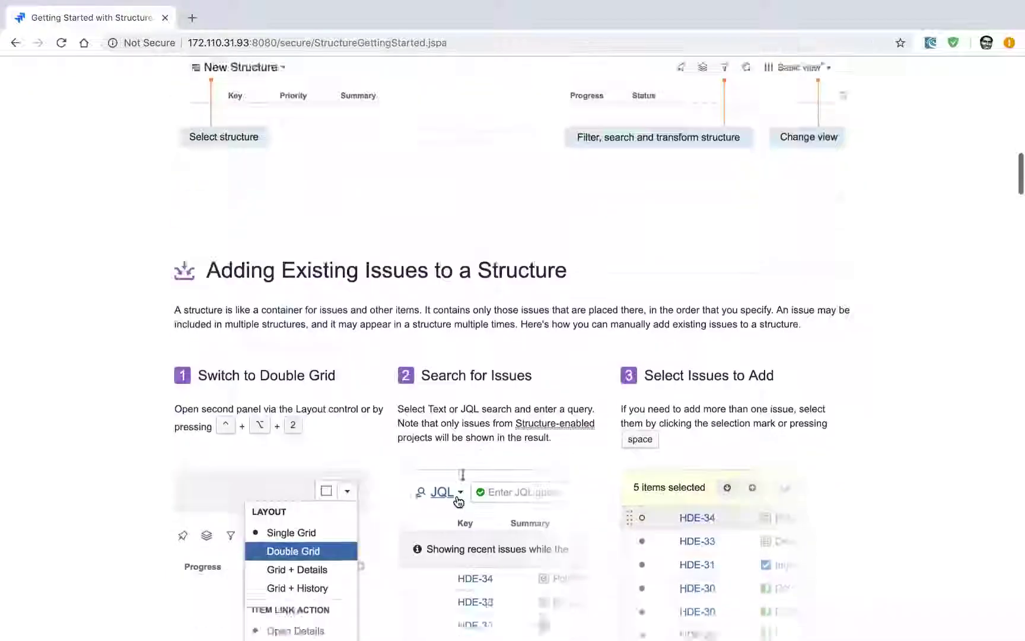
{"action": "scroll", "coordinate": [462, 475], "scroll_direction": "down", "scroll_amount": 6}
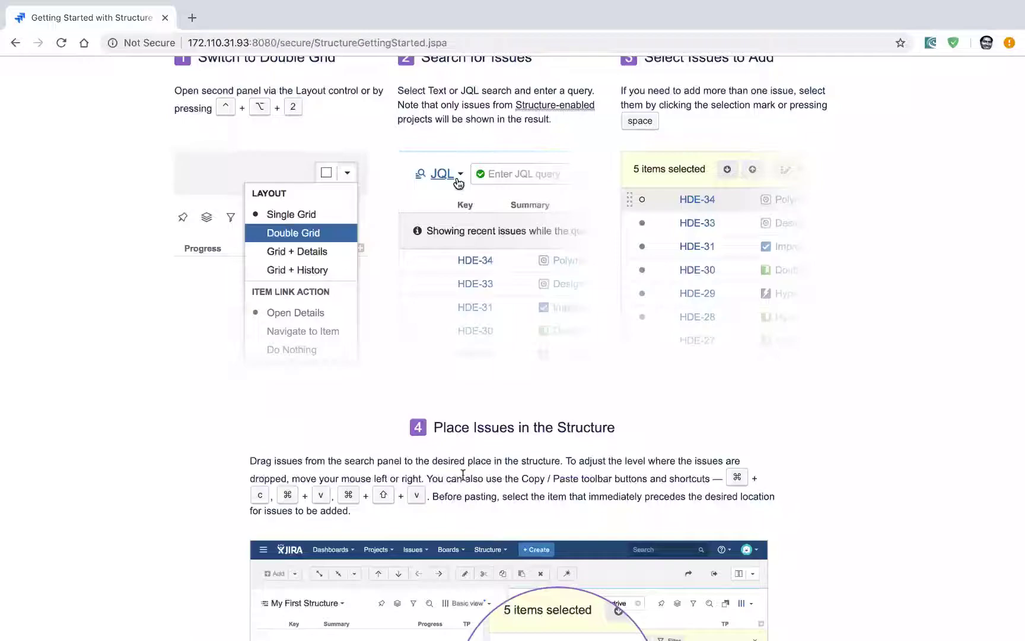
{"action": "scroll", "coordinate": [463, 475], "scroll_direction": "up", "scroll_amount": 18}
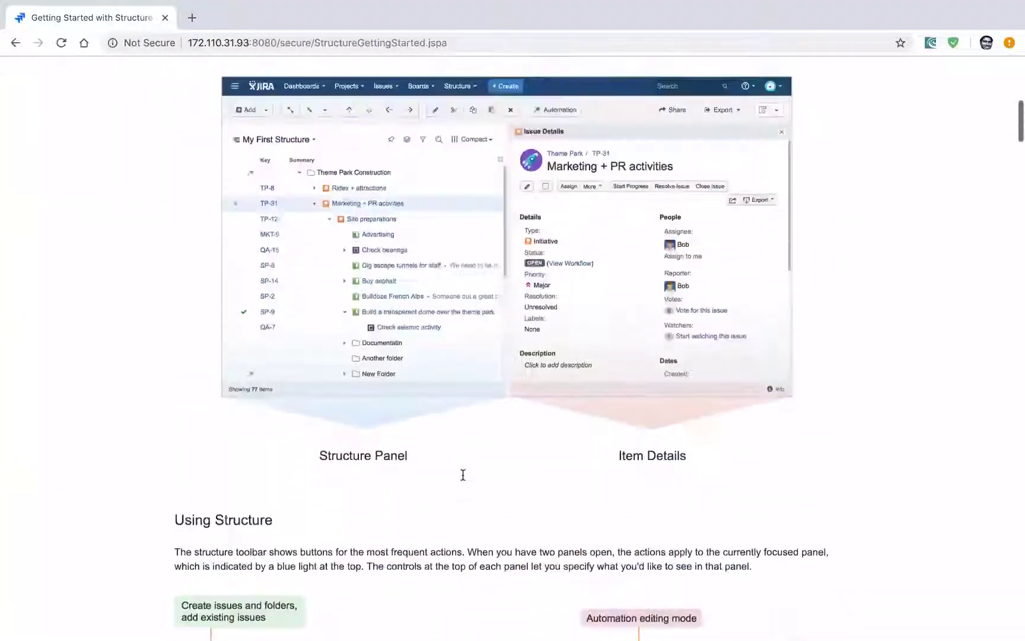
{"action": "scroll", "coordinate": [463, 474], "scroll_direction": "up", "scroll_amount": 10}
{"action": "scroll", "coordinate": [463, 479], "scroll_direction": "down", "scroll_amount": 10}
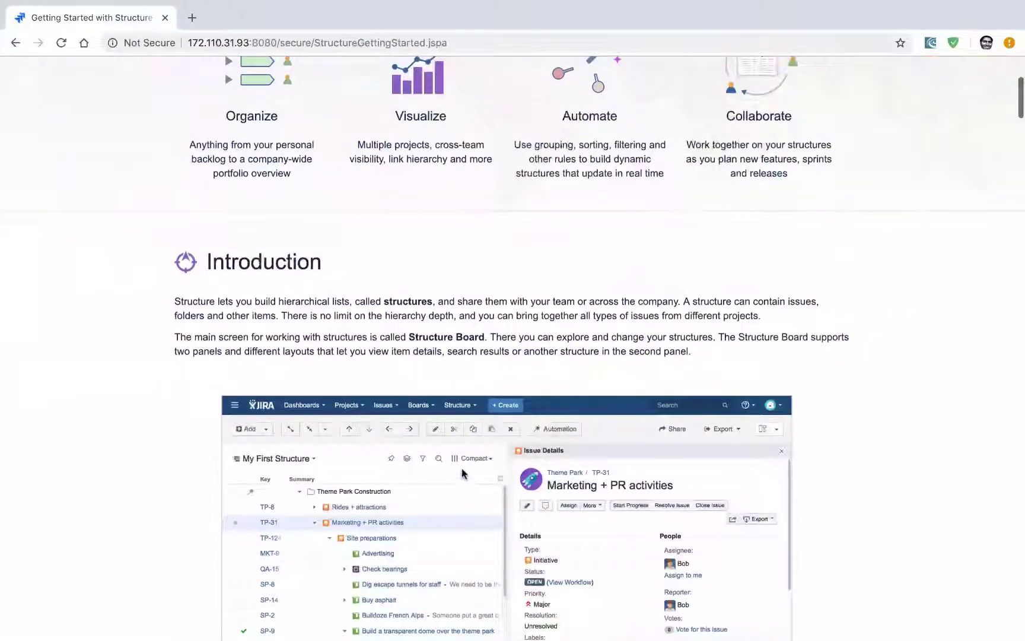
{"action": "scroll", "coordinate": [417, 330], "scroll_direction": "down", "scroll_amount": 4}
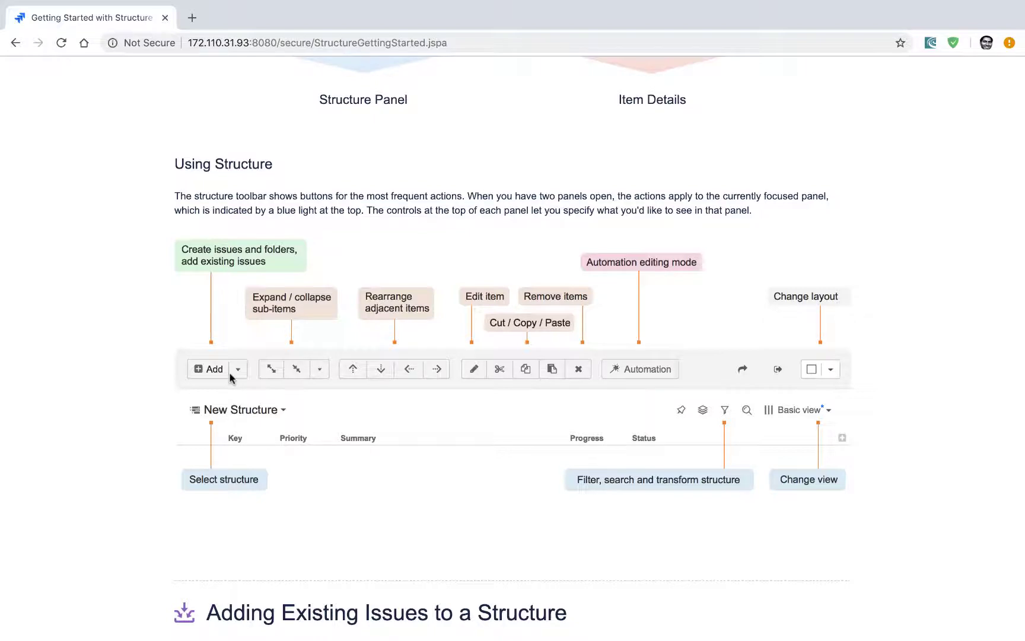
{"action": "scroll", "coordinate": [256, 330], "scroll_direction": "down", "scroll_amount": 7}
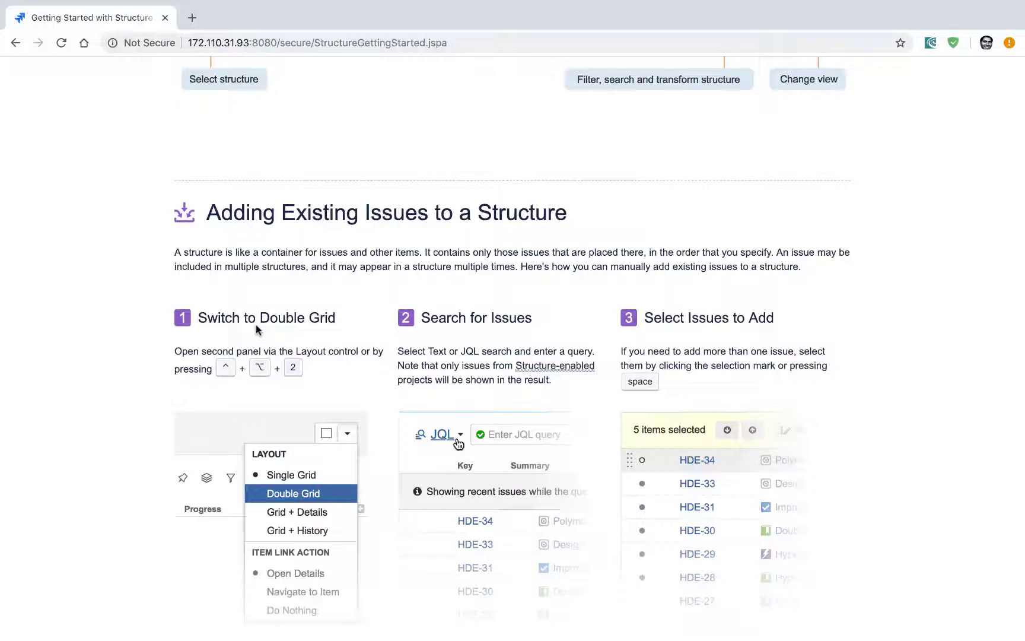
{"action": "scroll", "coordinate": [255, 329], "scroll_direction": "down", "scroll_amount": 1}
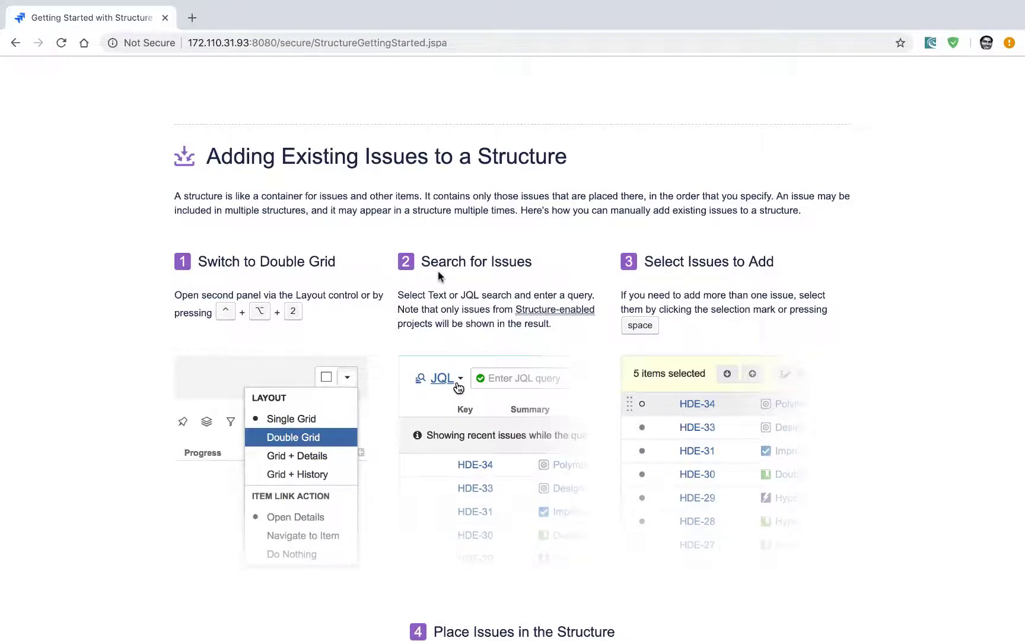
{"action": "scroll", "coordinate": [439, 275], "scroll_direction": "down", "scroll_amount": 15}
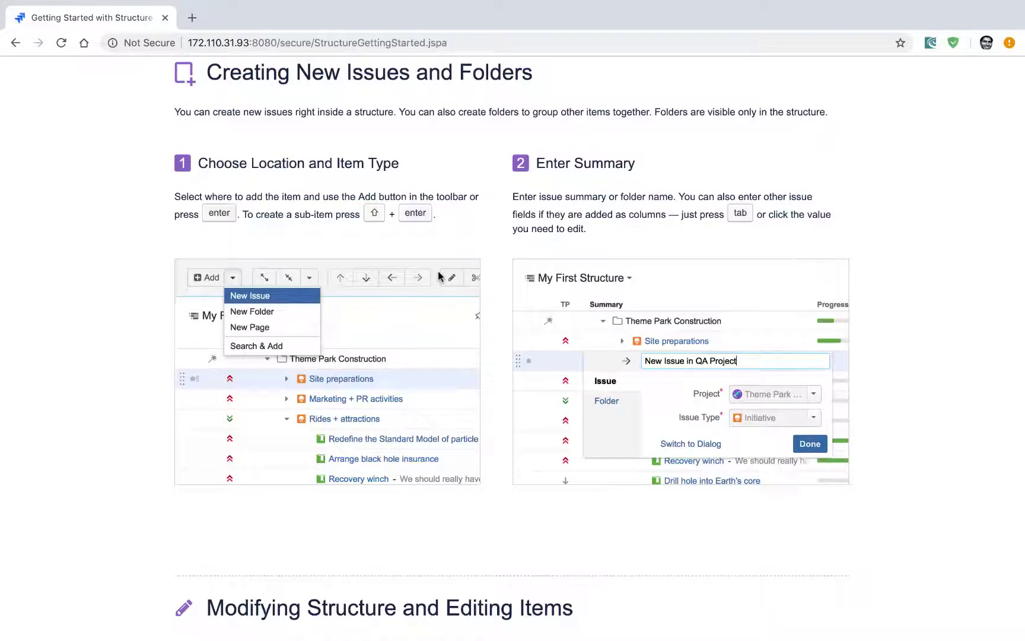
{"action": "scroll", "coordinate": [439, 276], "scroll_direction": "down", "scroll_amount": 20}
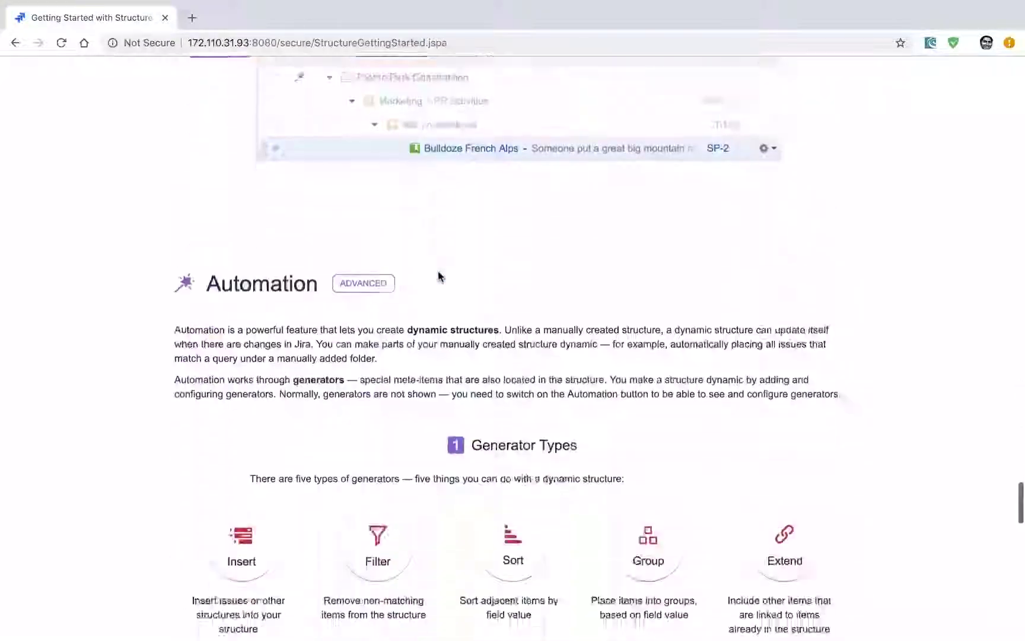
{"action": "scroll", "coordinate": [439, 276], "scroll_direction": "down", "scroll_amount": 2}
{"action": "scroll", "coordinate": [439, 275], "scroll_direction": "down", "scroll_amount": 5}
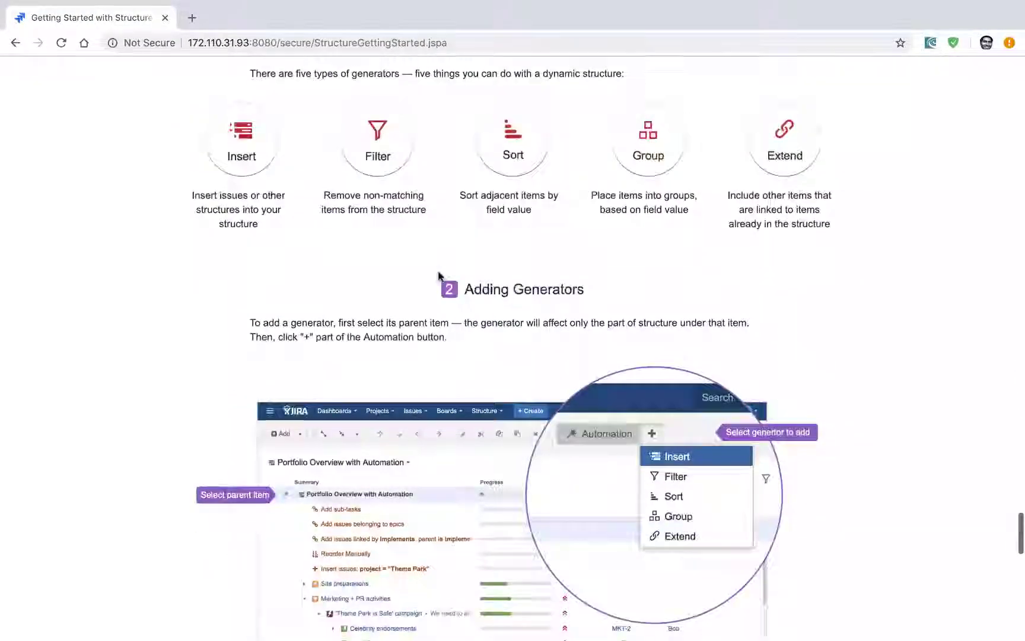
{"action": "scroll", "coordinate": [439, 276], "scroll_direction": "down", "scroll_amount": 15}
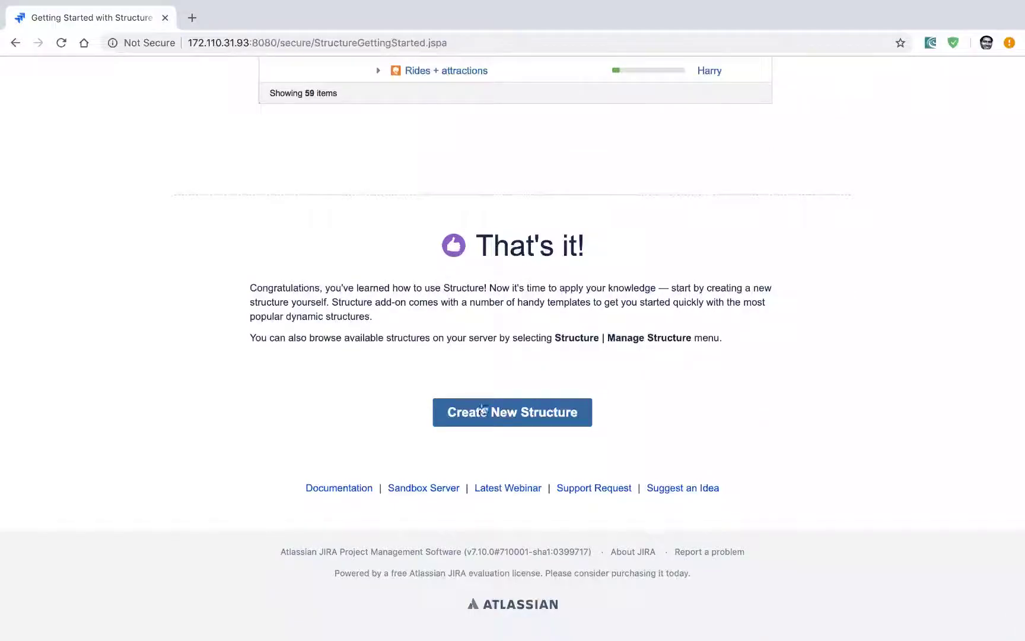